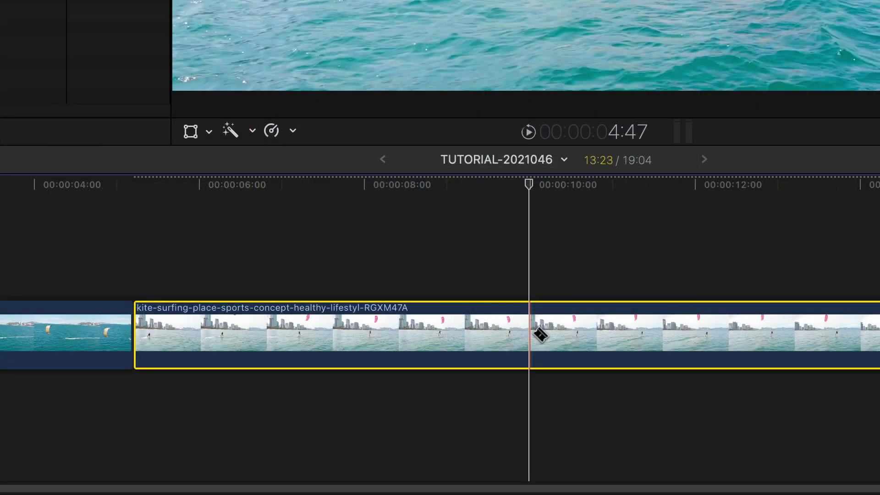
- Blade the kite-surfing clip at the playhead and speed the left piece to Fast 4x (400%)
left_click(540, 335)
key("a")
key("super+r")
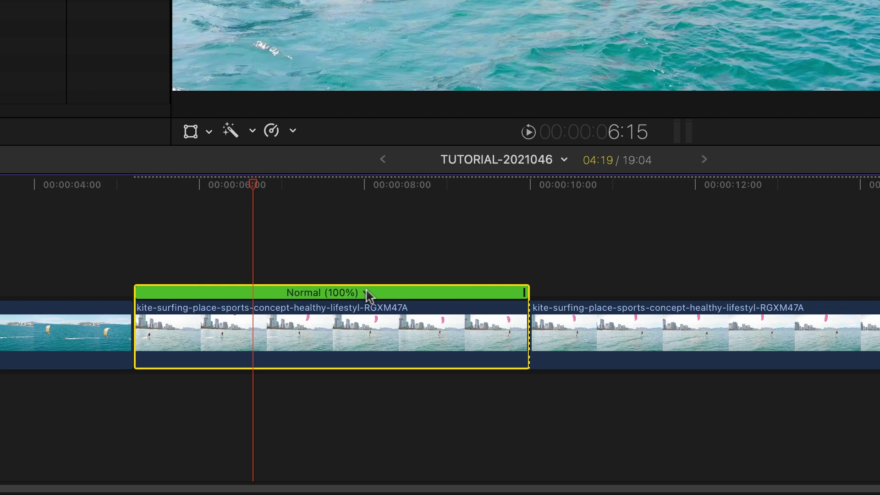
left_click(367, 292)
mouse_move(444, 335)
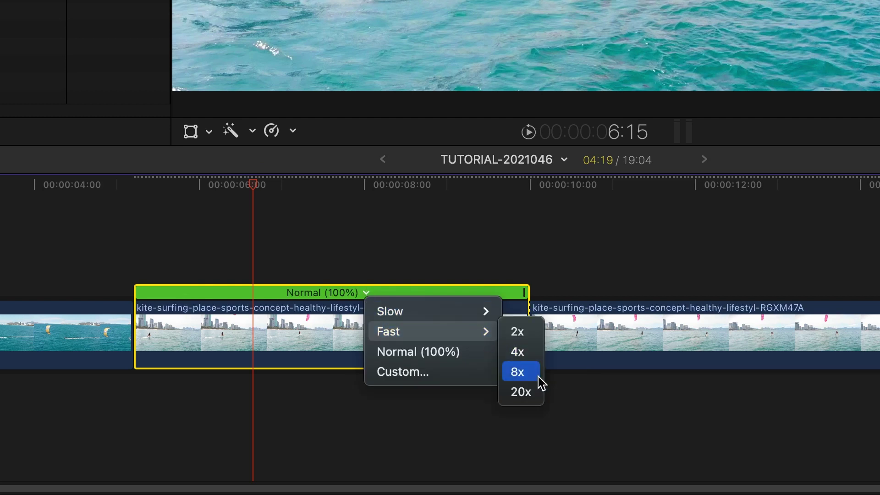
left_click(526, 352)
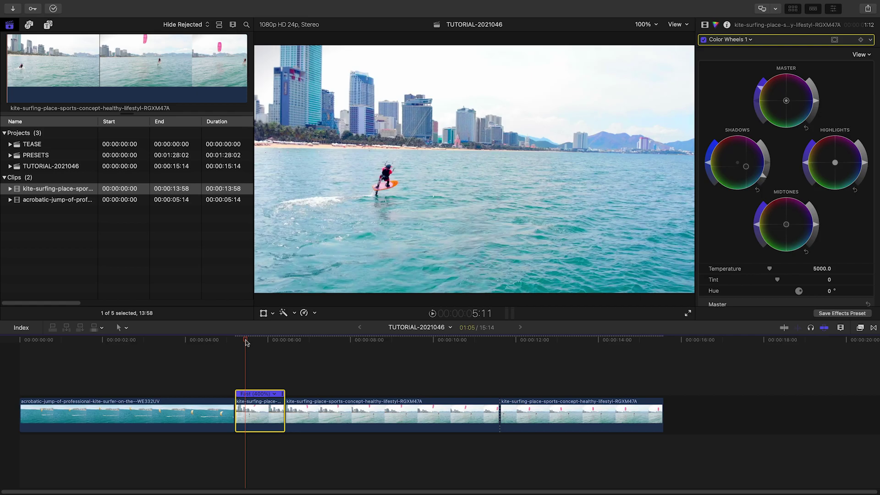
key("space")
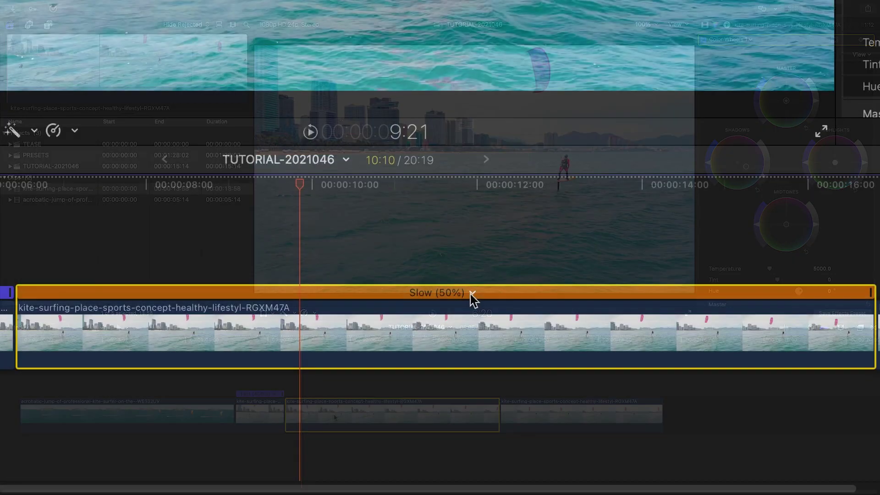
- Set the slowed kite-surfing section to Reverse in Custom Speed, then move the playhead earlier
left_click(472, 294)
left_click(497, 373)
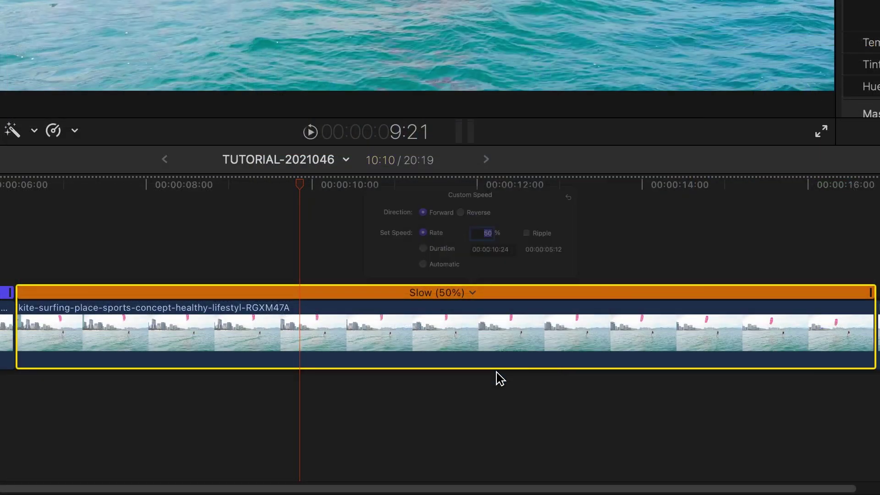
left_click(453, 150)
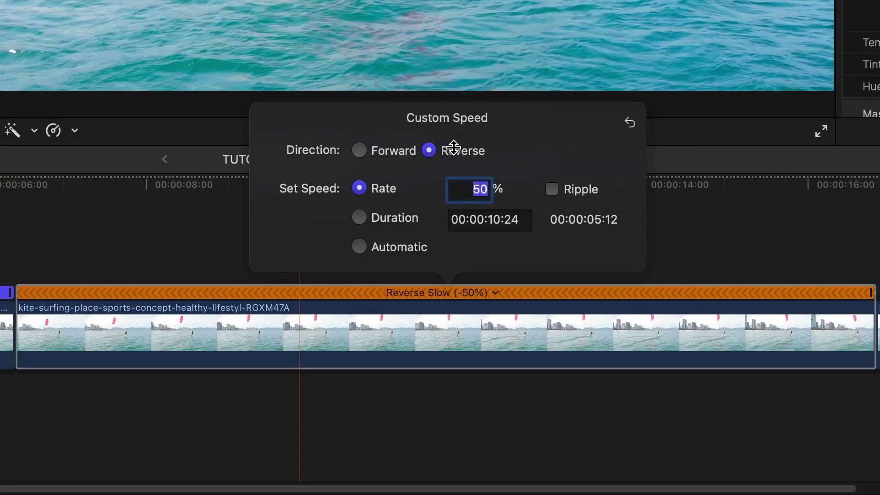
left_click(698, 220)
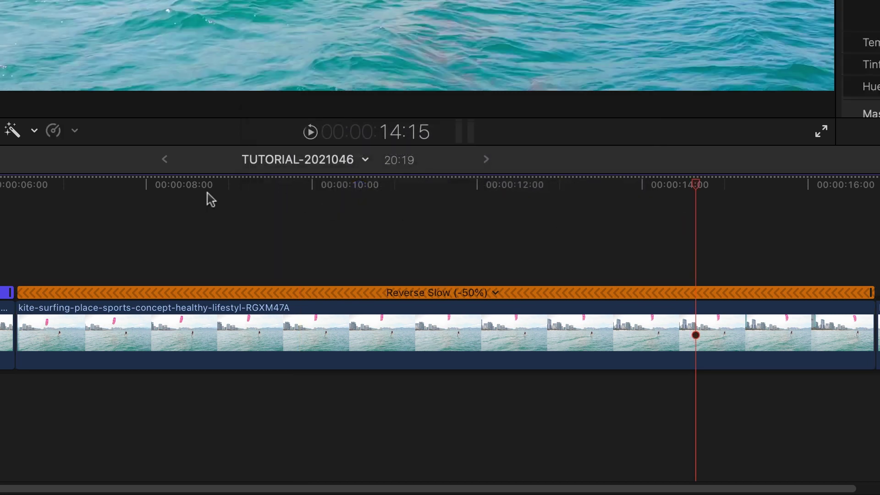
left_click(114, 183)
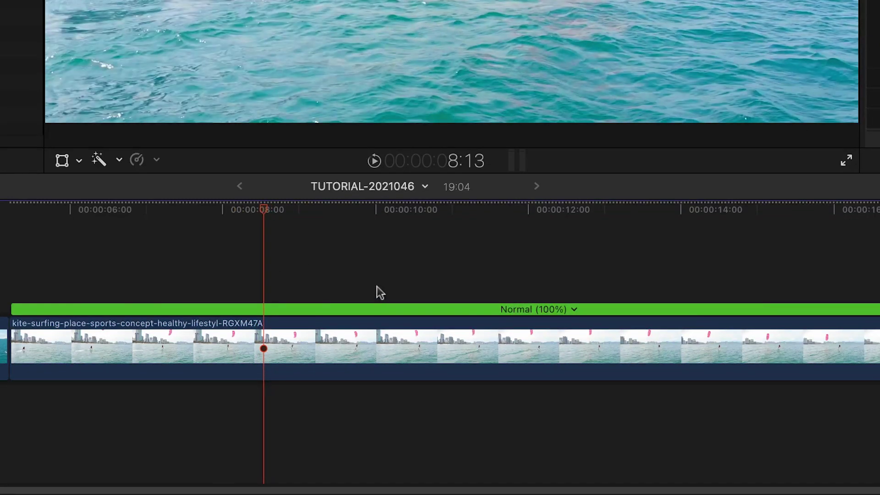
- Blade the clip's speed at the playhead and again at 13:14
key("shift+b")
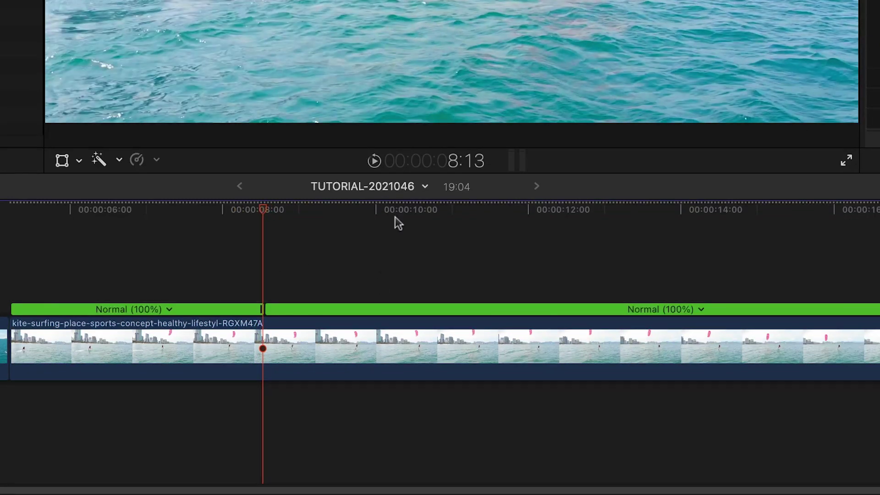
left_click(659, 210)
left_click(648, 209)
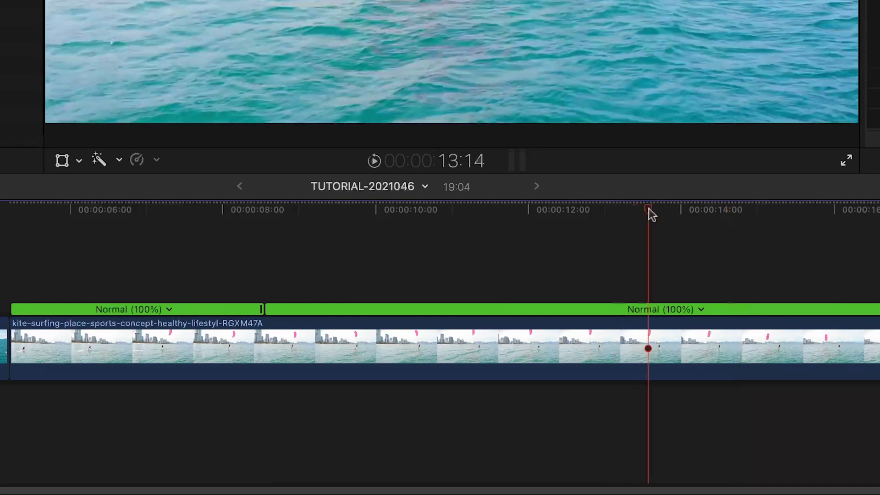
key("shift+b")
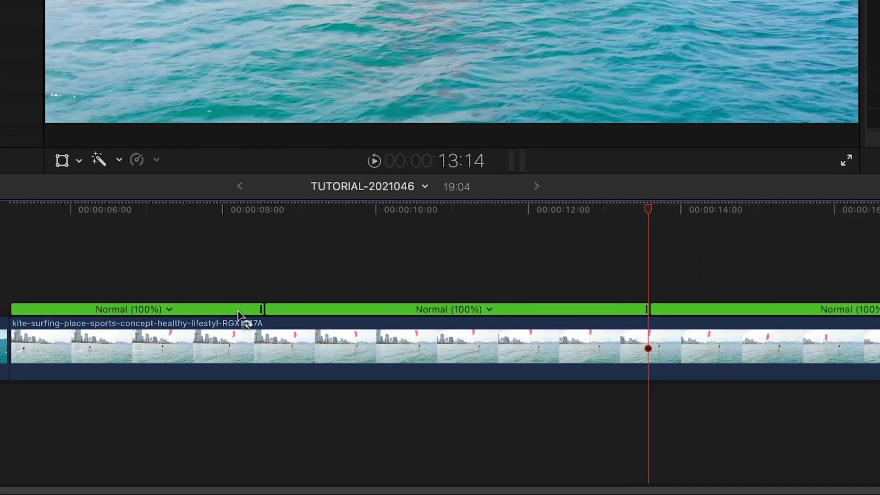
- Drag the retime handles to make the first section 245% and the middle about 61%, then play it back
left_click_drag(256, 313, 110, 328)
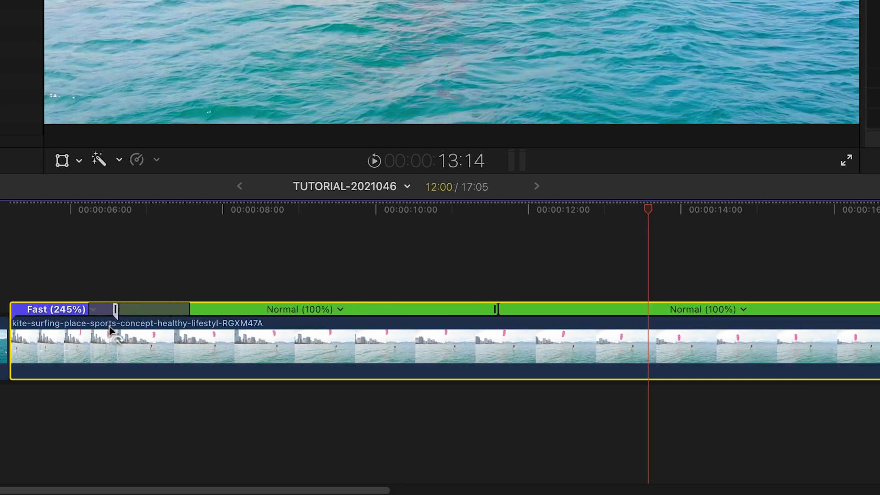
left_click_drag(495, 309, 736, 314)
key("space")
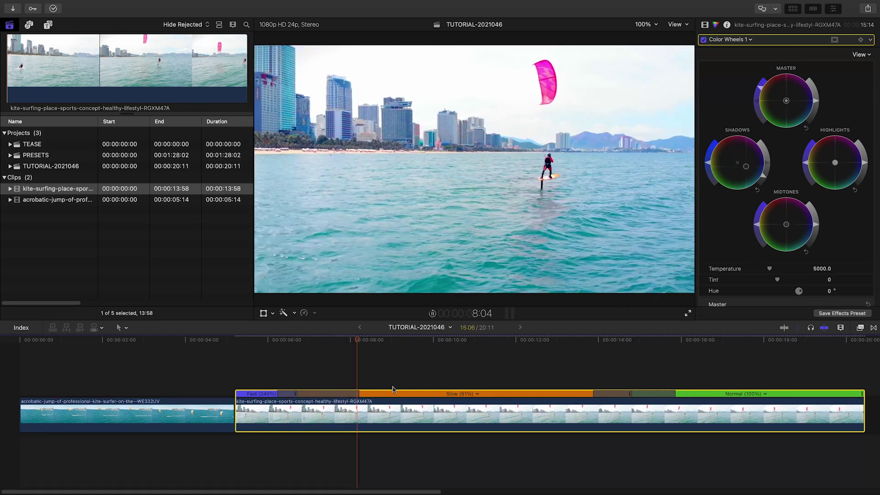
key("space")
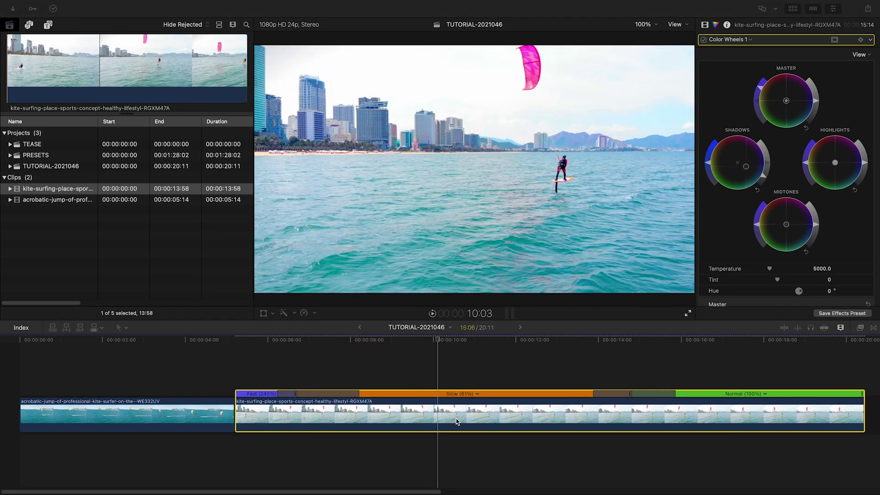
- Set the middle section to Slow 50%, then give it a custom 10-second duration
left_click(477, 394)
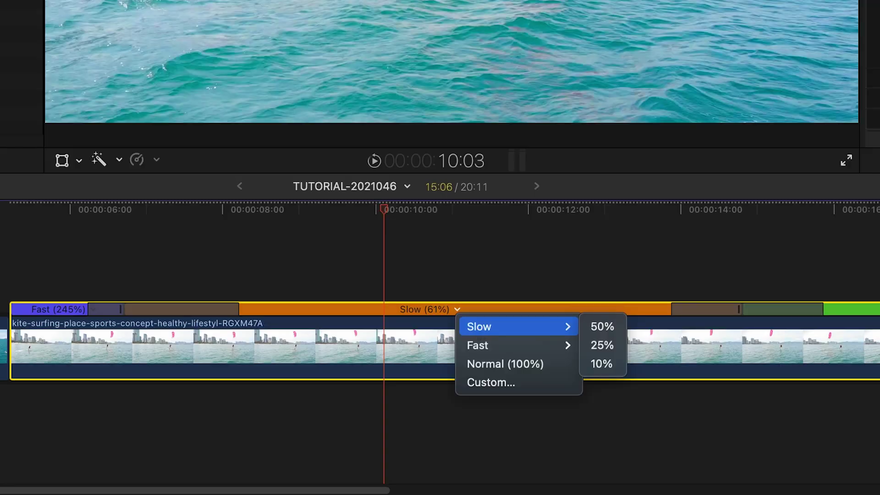
left_click(604, 334)
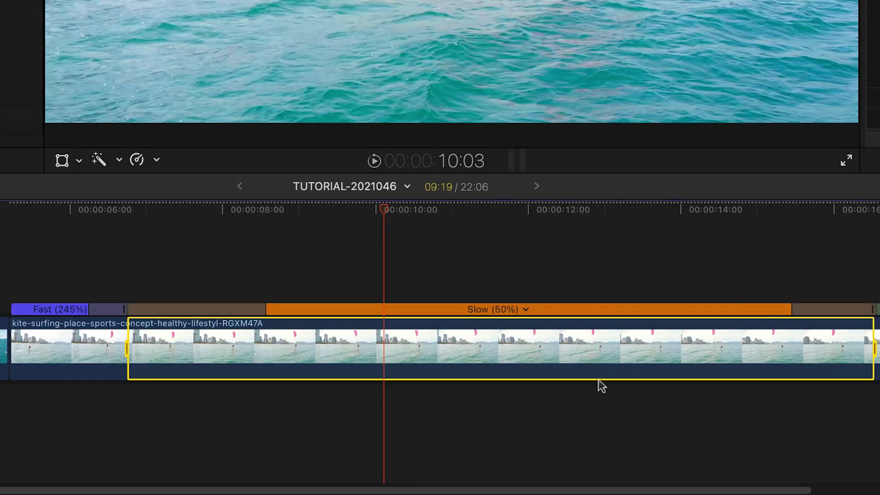
left_click(527, 309)
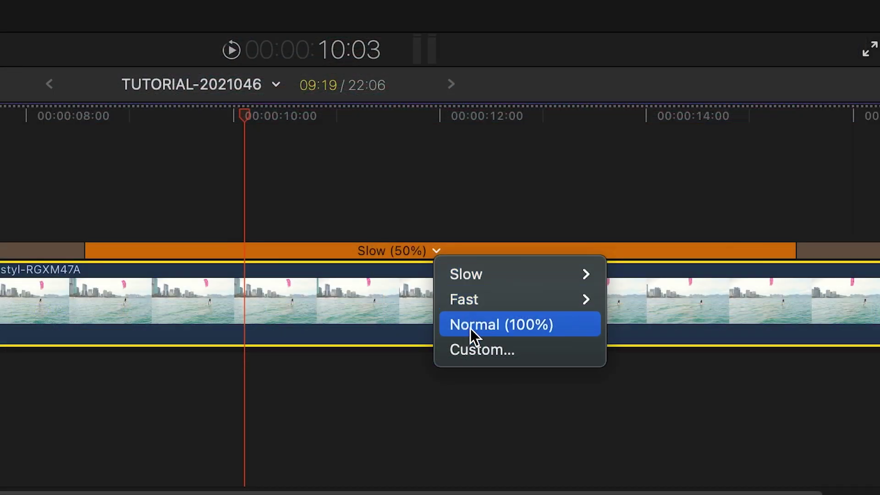
left_click(476, 350)
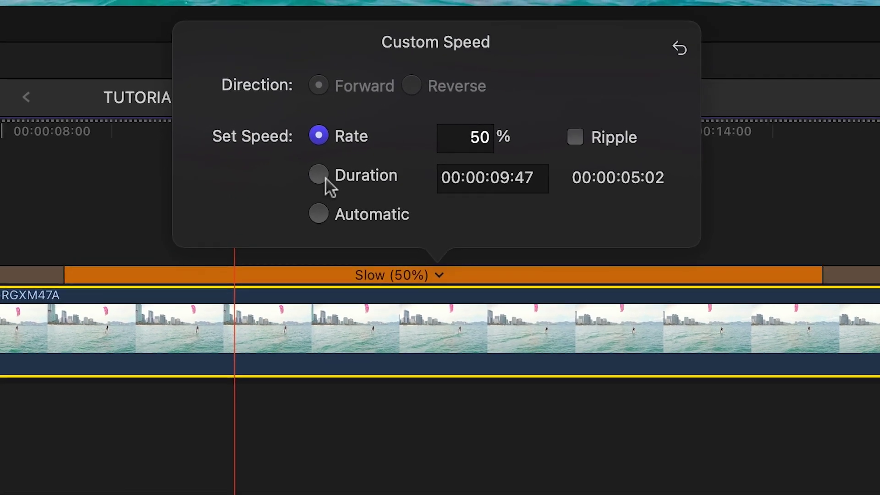
left_click(324, 179)
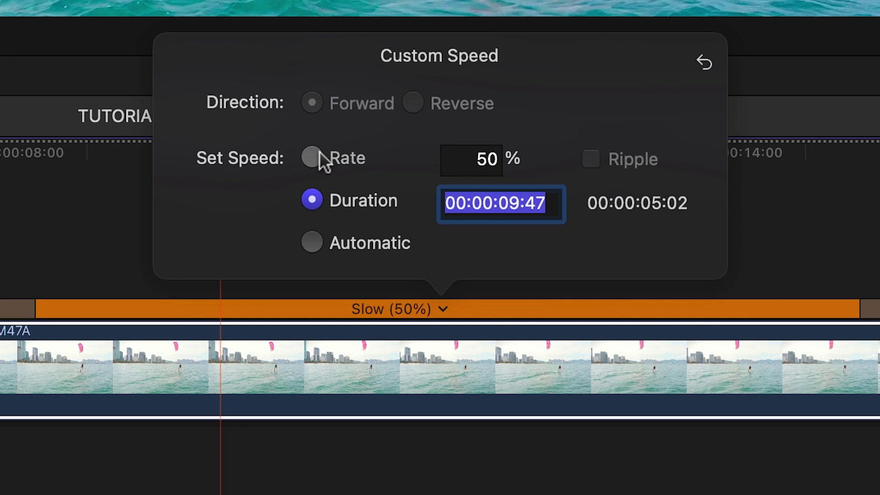
left_click(320, 156)
left_click(321, 199)
type("10")
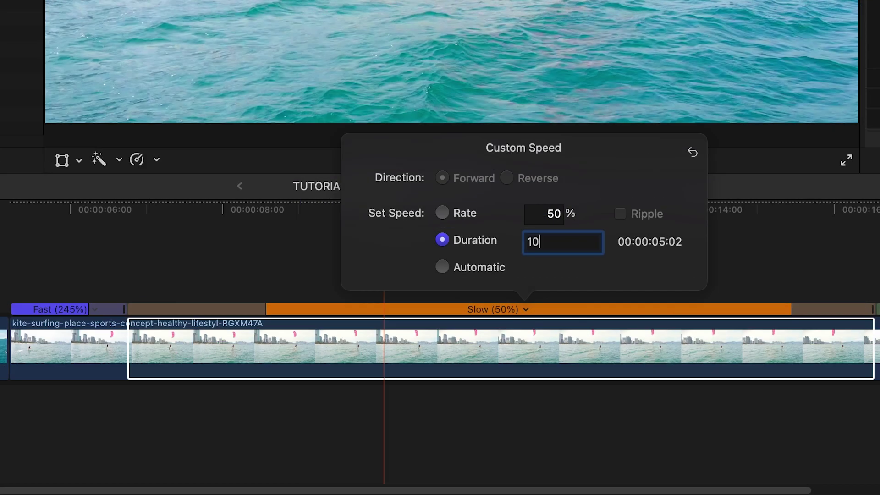
key("Return")
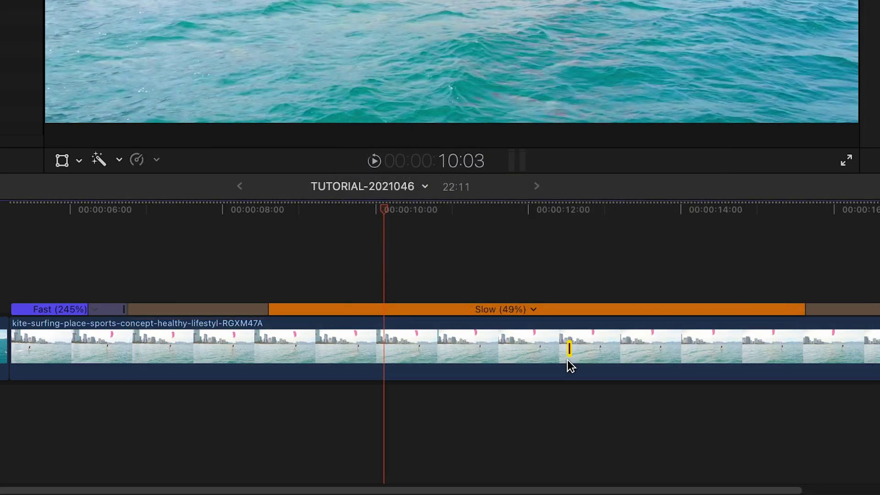
- Drag the slow section's speed transitions so it starts later and ends slightly earlier
left_click_drag(270, 310, 510, 309)
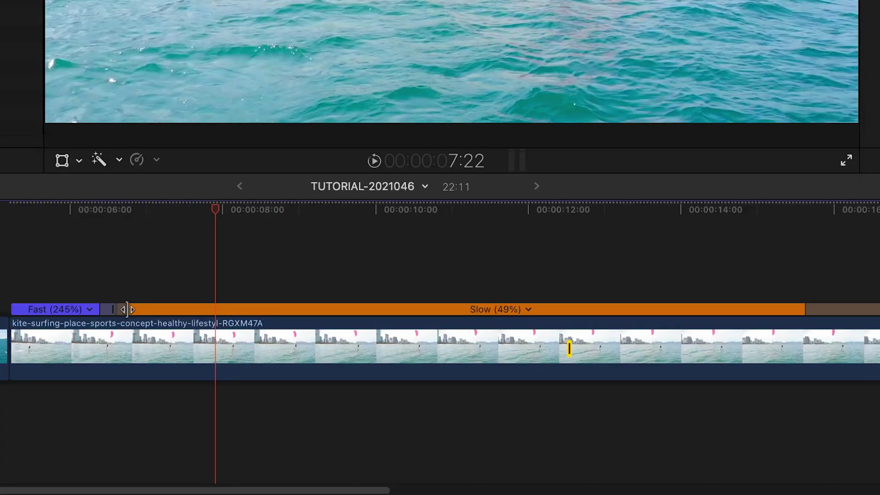
left_click_drag(127, 310, 194, 309)
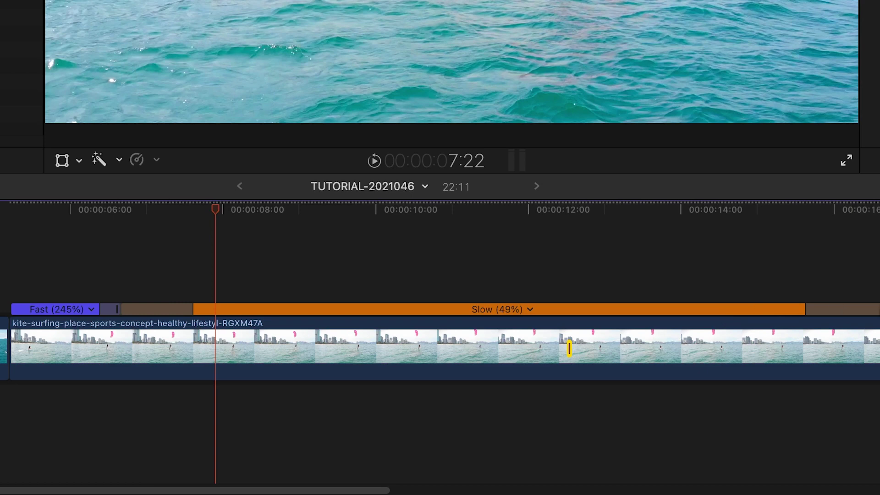
left_click(722, 211)
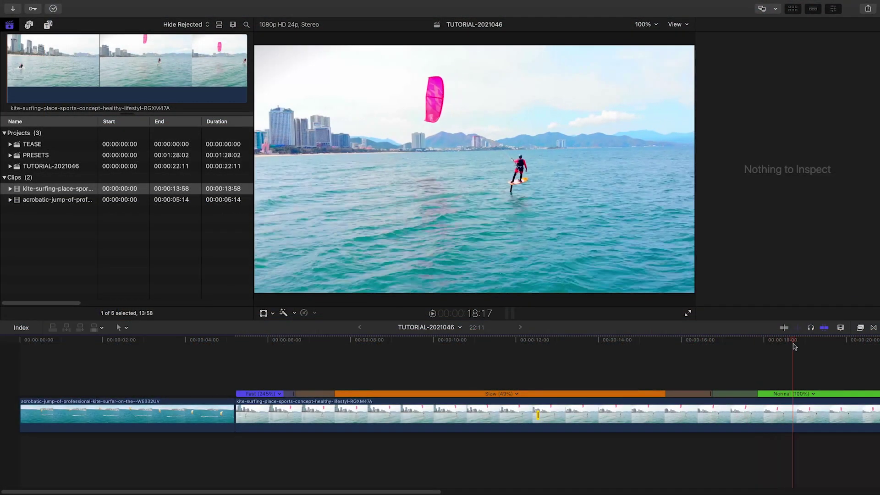
left_click_drag(711, 394, 683, 411)
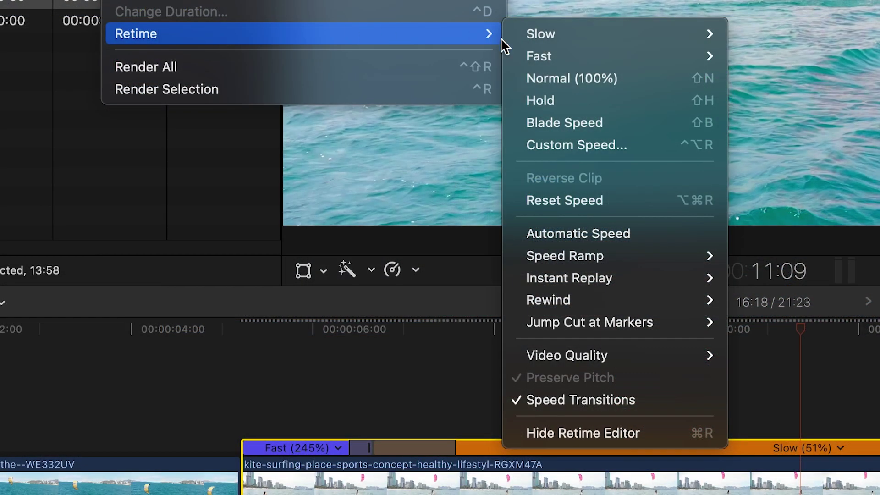
- Display the acrobatic jump clip's retime speed, Normal (100%)
mouse_move(556, 356)
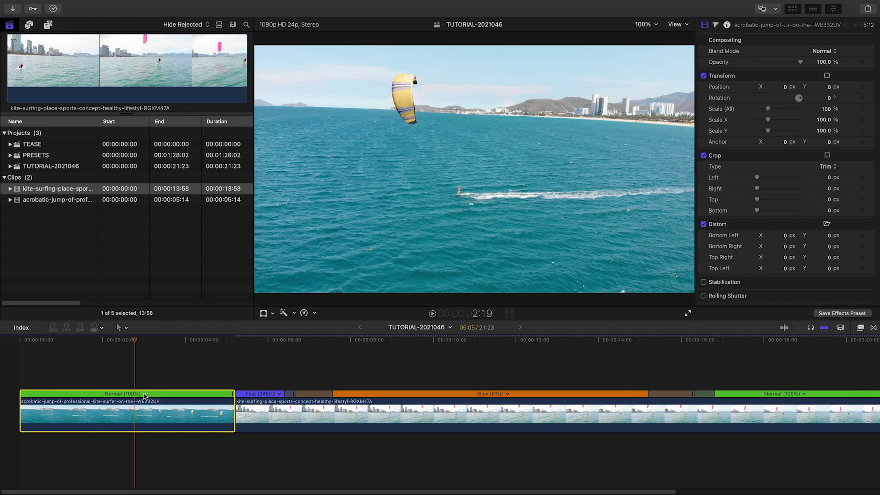
- Slow the acrobatic jump clip to 25% from its retime menu
left_click(144, 395)
mouse_move(171, 404)
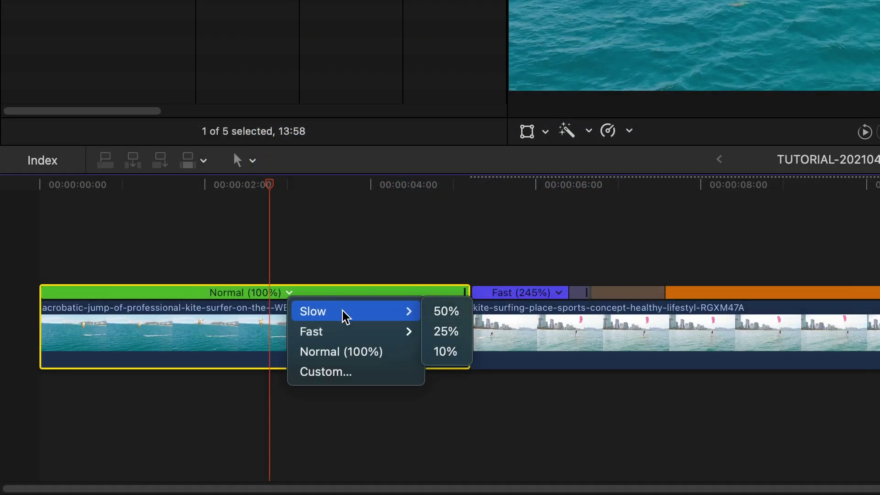
left_click(466, 333)
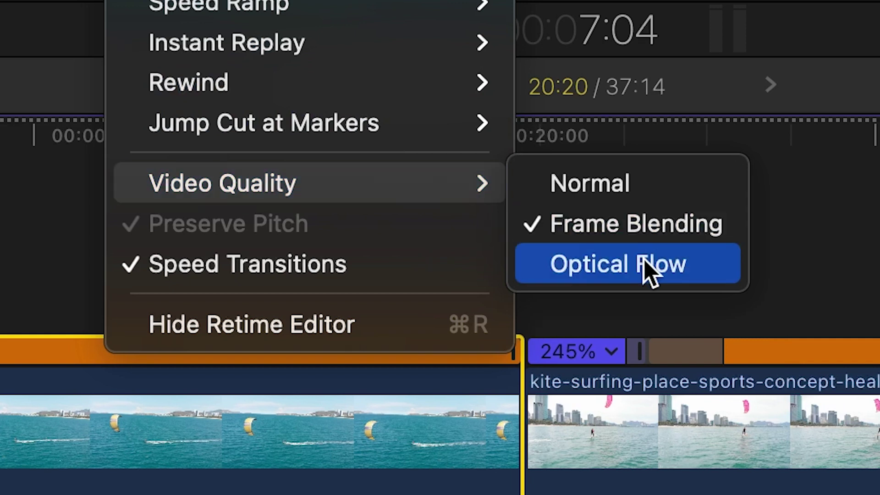
- Switch the acrobatic jump clip's video quality to Optical Flow
left_click(651, 270)
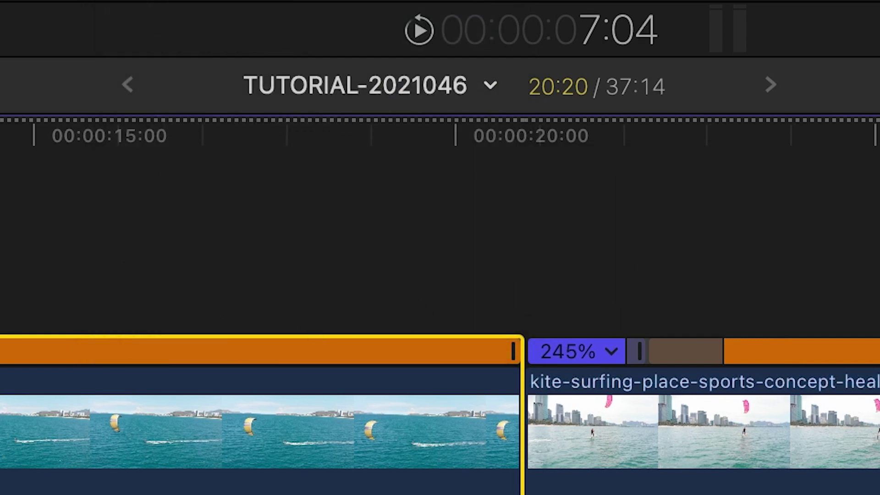